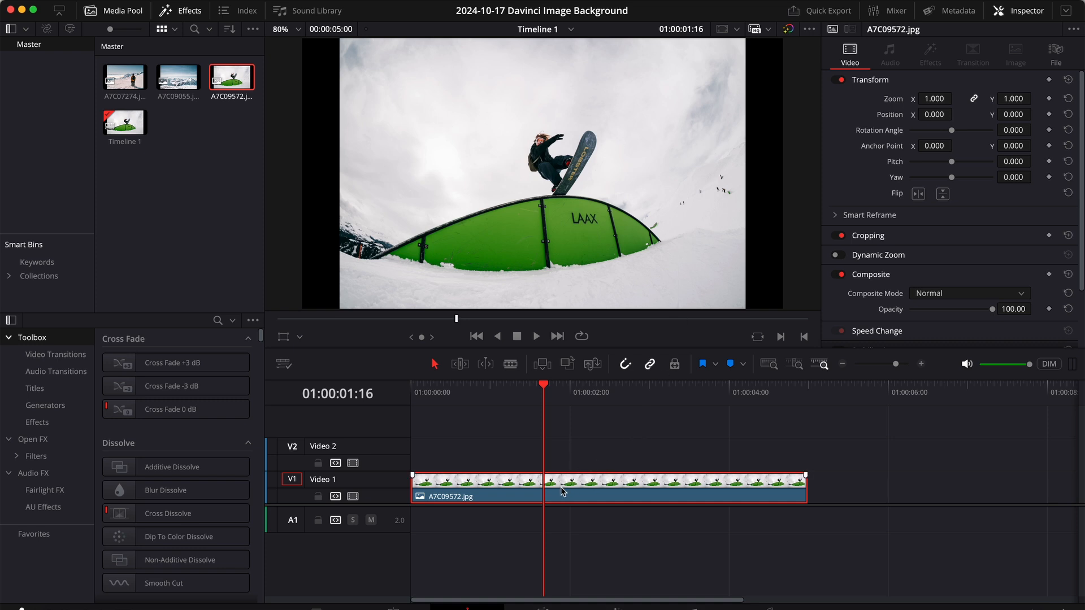
Move the snowboarder clip to V2 and insert a Magic Mask node in its Fusion composition.
{"action": "left_click_drag", "start_coordinate": [563, 492], "coordinate": [559, 468]}
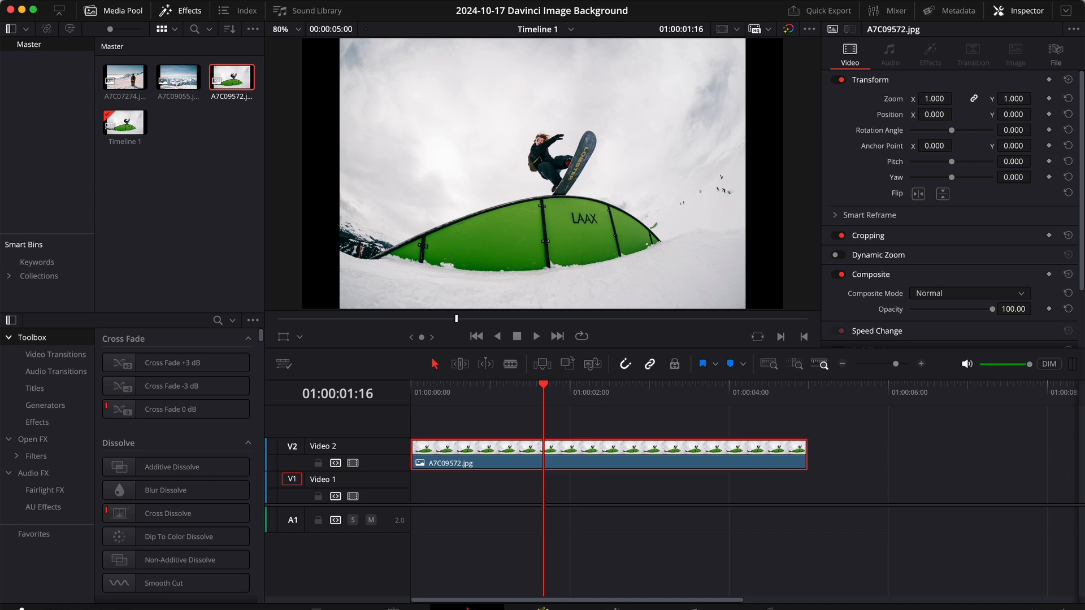
{"action": "left_click", "coordinate": [543, 607]}
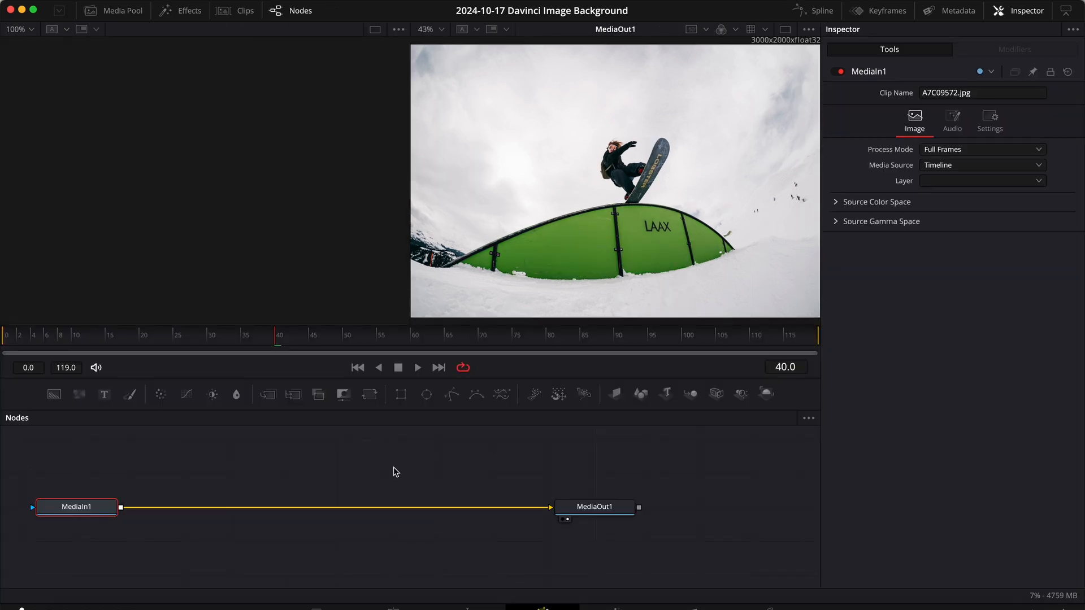
{"action": "key", "text": "shift+space"}
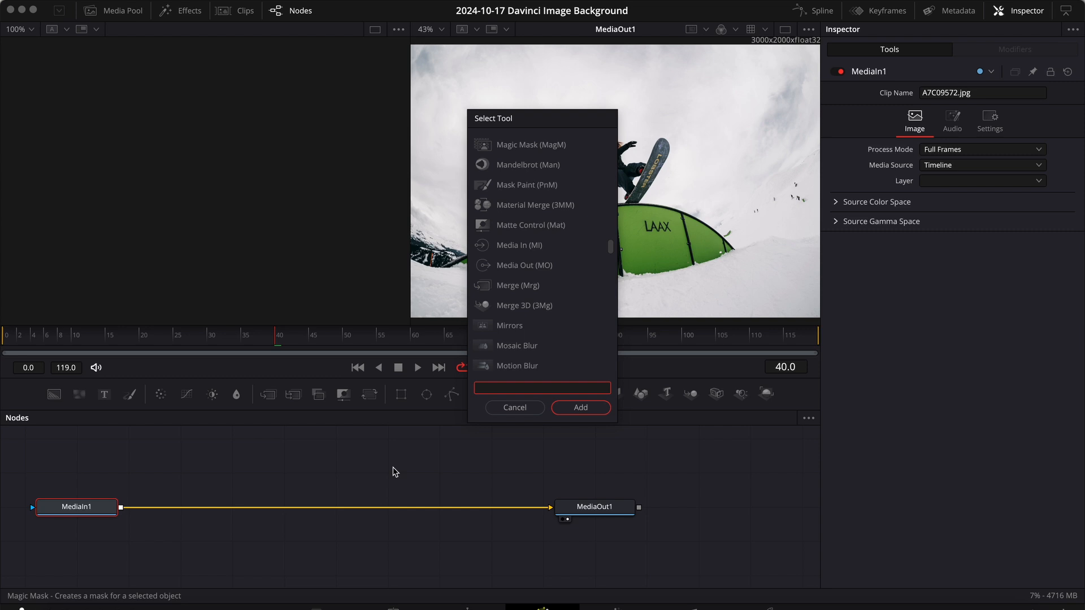
{"action": "type", "text": "Magi"}
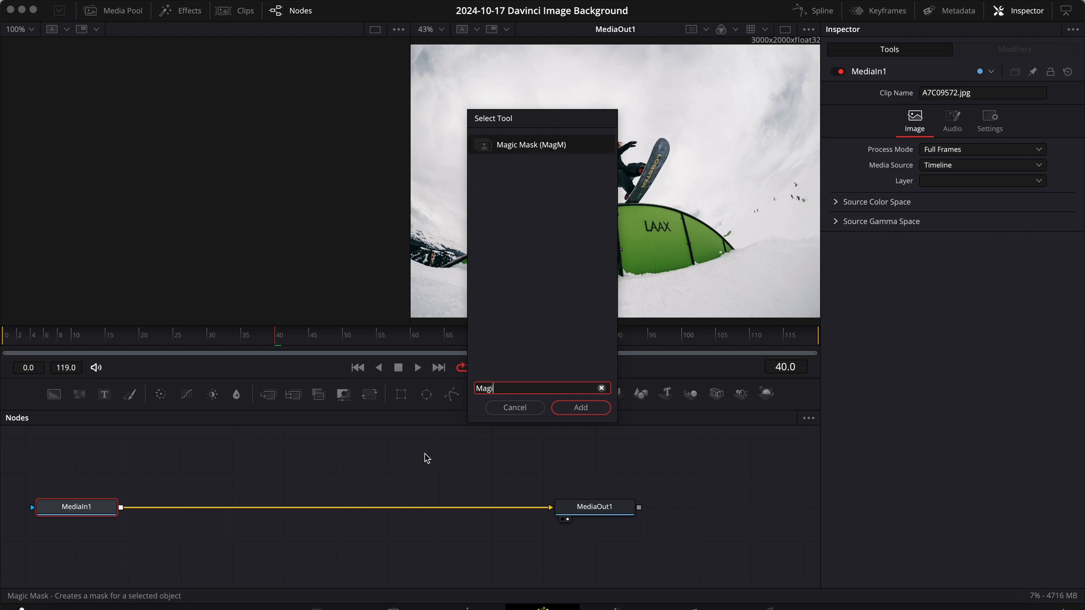
{"action": "left_click", "coordinate": [570, 409]}
Paint additive mask strokes over the tent, jacket, snowboard and snow to drop out the sky.
{"action": "left_click_drag", "start_coordinate": [167, 503], "coordinate": [316, 509]}
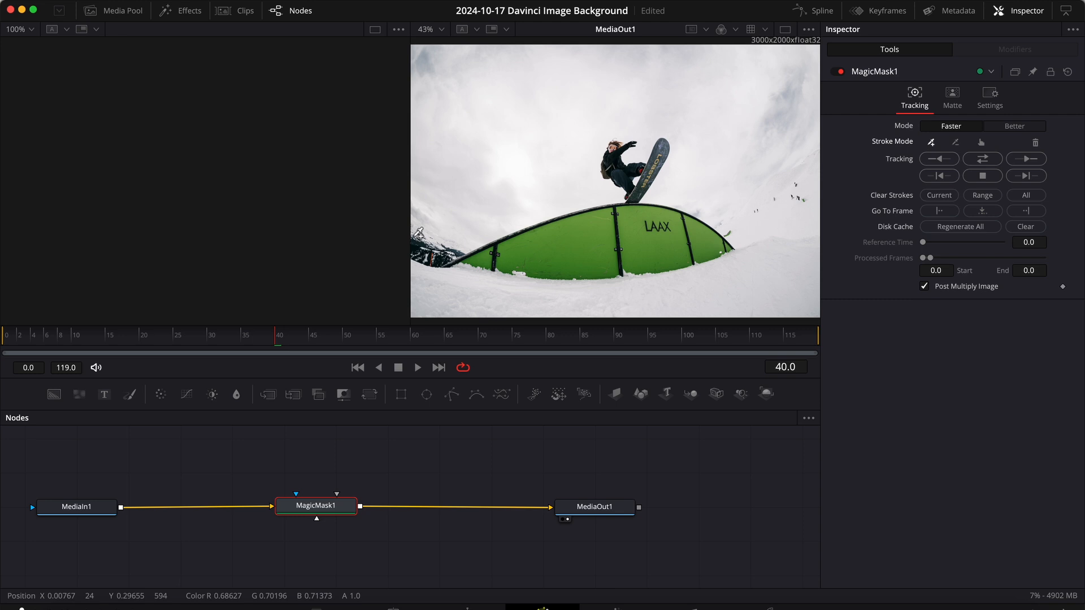
{"action": "mouse_move", "coordinate": [418, 233]}
{"action": "left_mouse_down"}
{"action": "mouse_move", "coordinate": [452, 245]}
{"action": "mouse_move", "coordinate": [613, 220]}
{"action": "mouse_move", "coordinate": [630, 205]}
{"action": "left_mouse_up"}
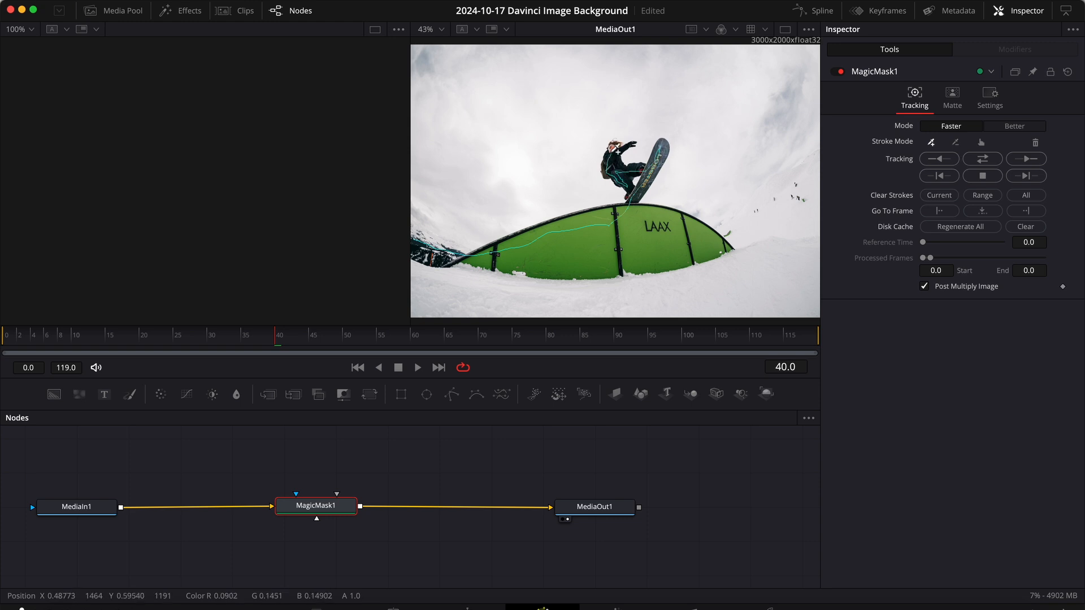
{"action": "left_click_drag", "start_coordinate": [618, 152], "coordinate": [627, 151]}
{"action": "left_click_drag", "start_coordinate": [640, 167], "coordinate": [722, 235]}
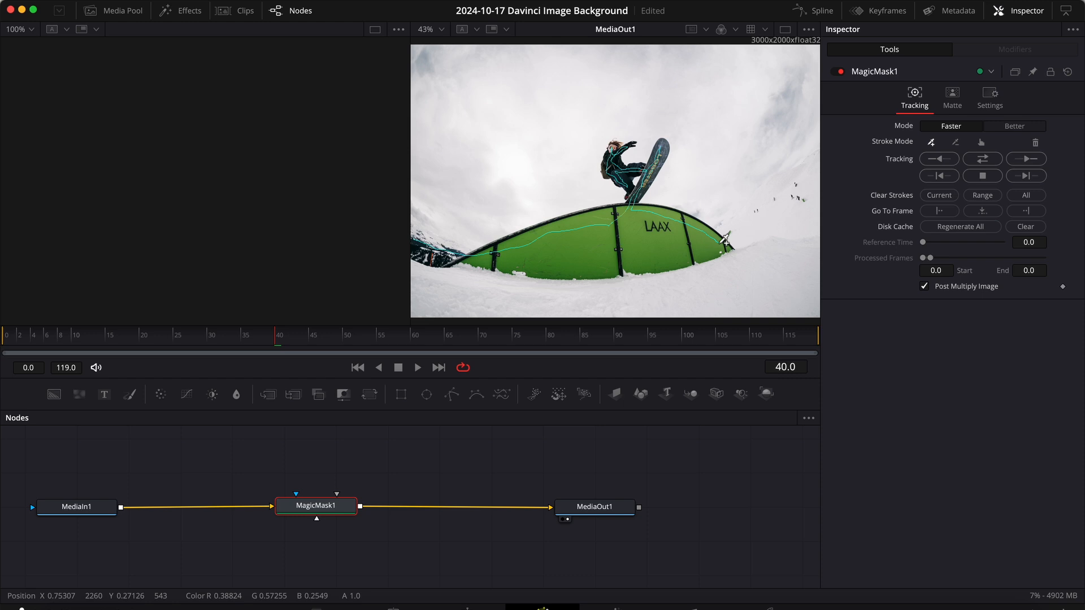
{"action": "mouse_move", "coordinate": [729, 245]}
{"action": "left_mouse_down"}
{"action": "mouse_move", "coordinate": [814, 247]}
{"action": "mouse_move", "coordinate": [813, 301]}
{"action": "mouse_move", "coordinate": [411, 313]}
{"action": "mouse_move", "coordinate": [423, 269]}
{"action": "mouse_move", "coordinate": [409, 239]}
{"action": "left_mouse_up"}
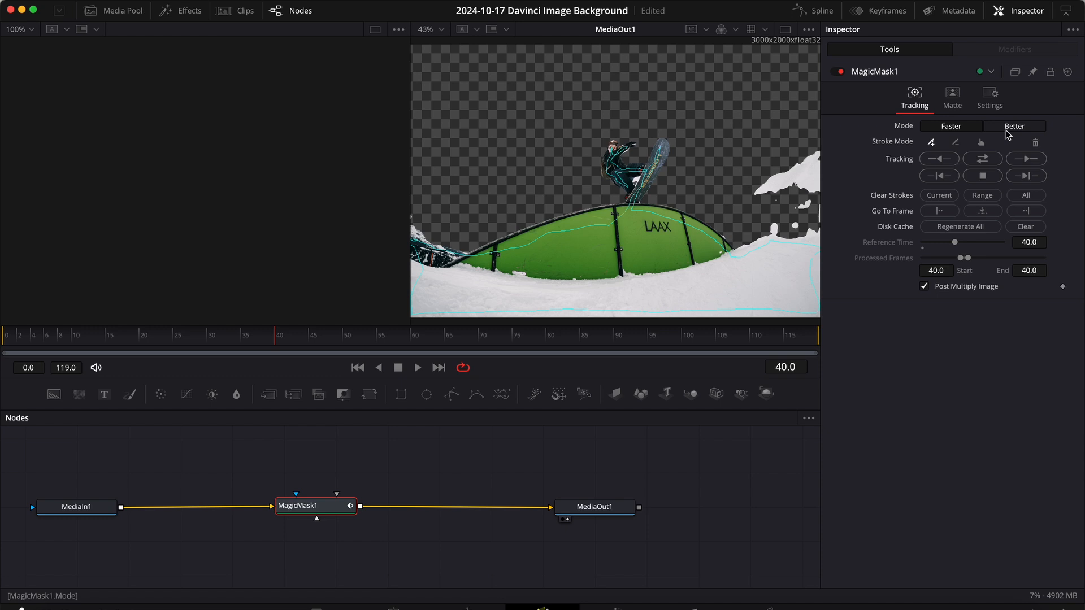
Set the Magic Mask to Better mode with a Refine Range of 45.
{"action": "left_click", "coordinate": [1014, 127]}
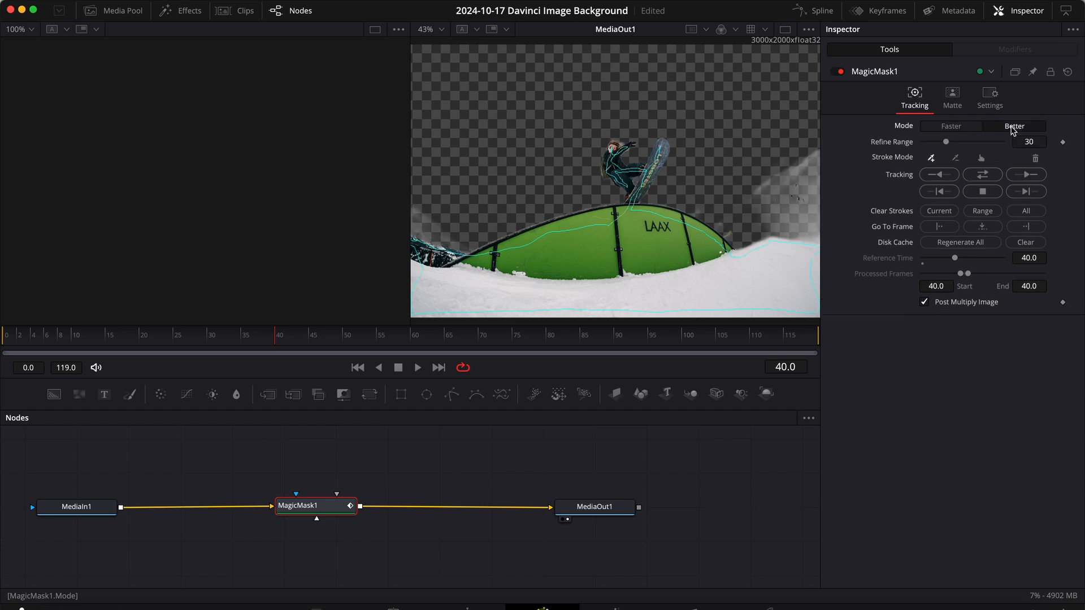
{"action": "left_click_drag", "start_coordinate": [947, 142], "coordinate": [957, 144]}
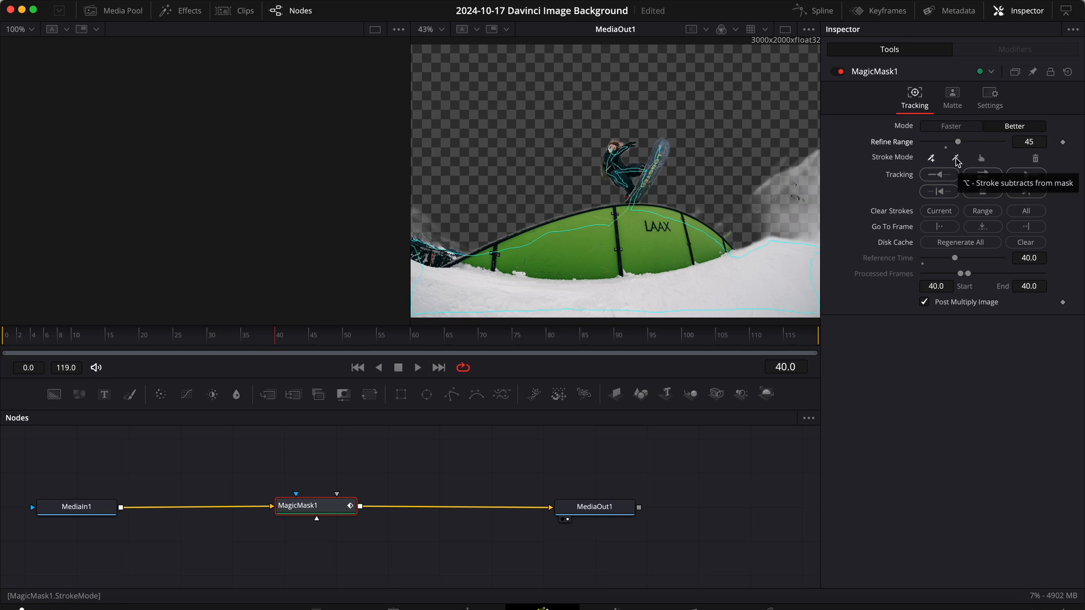
Paint subtractive strokes over the leftover sky on the right and left edges.
{"action": "left_click", "coordinate": [957, 160]}
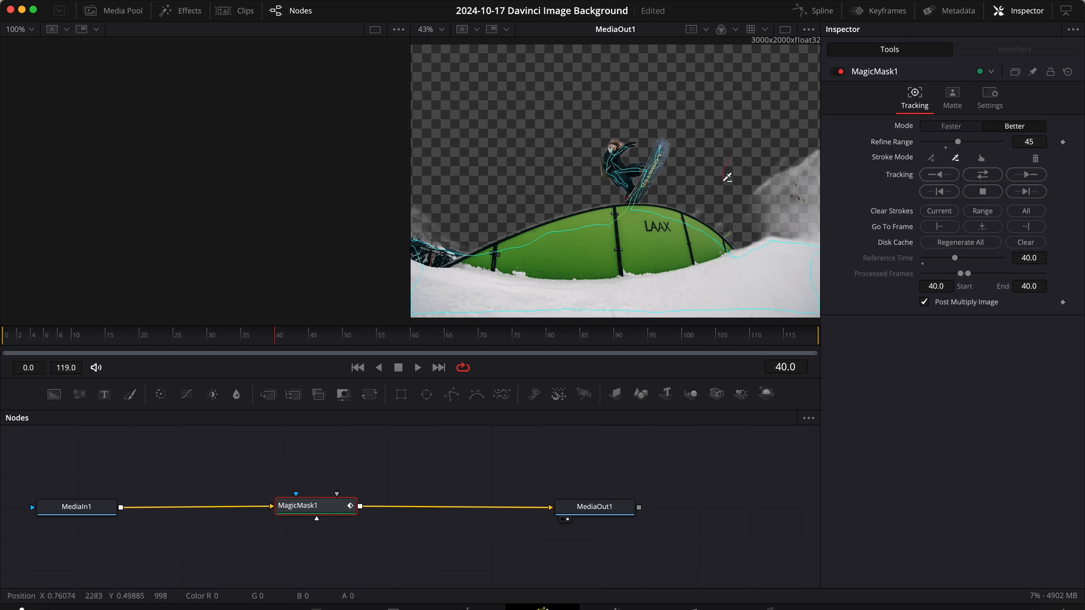
{"action": "left_click_drag", "start_coordinate": [726, 177], "coordinate": [815, 229]}
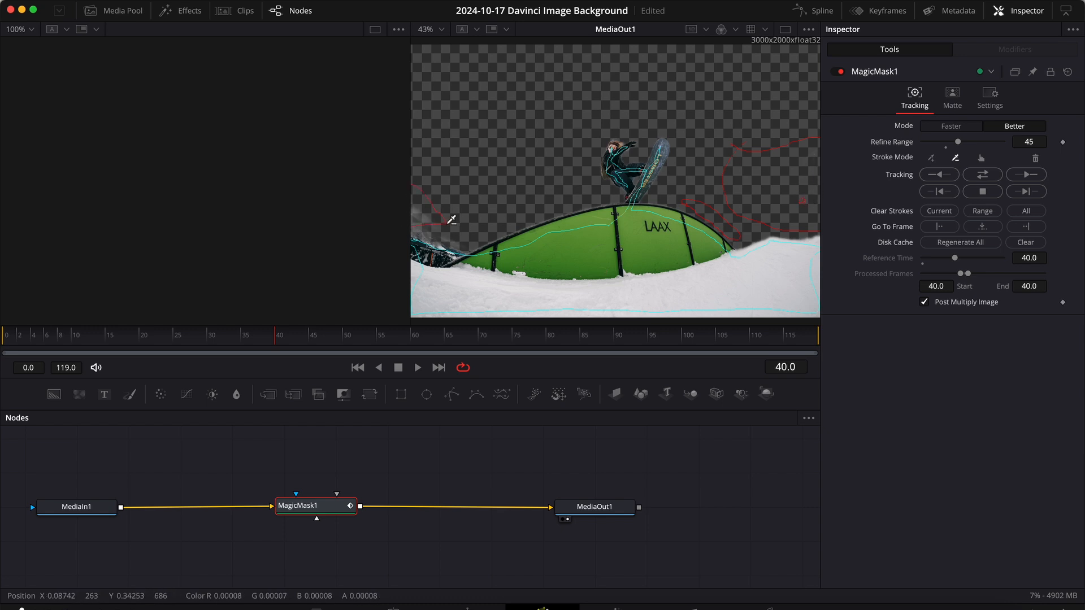
{"action": "left_click_drag", "start_coordinate": [450, 219], "coordinate": [455, 222]}
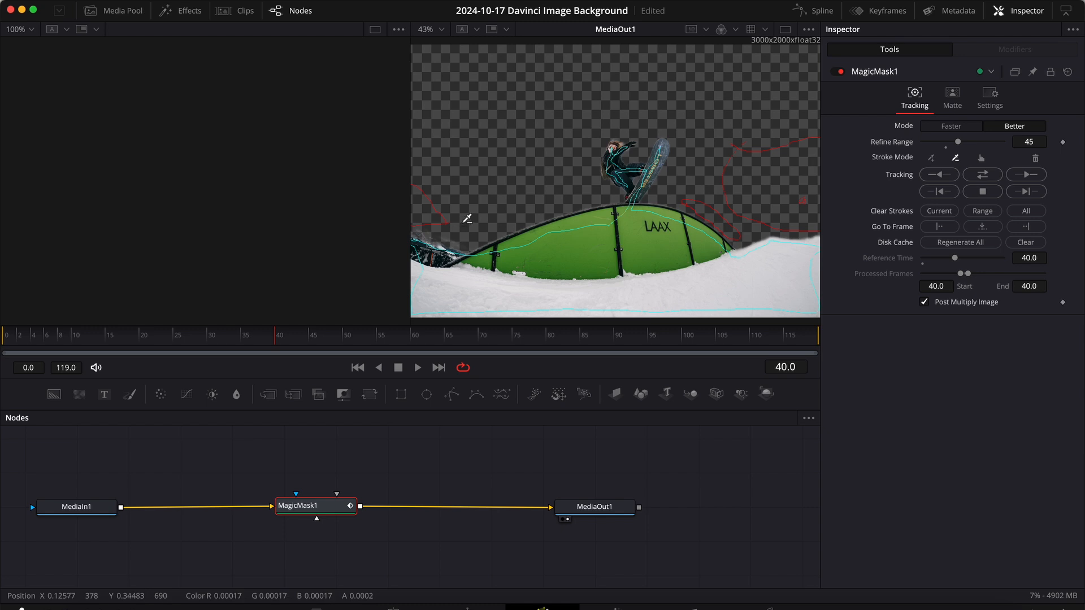
Check the snowboarder's mask edges at 200% zoom, refit the viewer and return to the Edit page.
{"action": "left_click", "coordinate": [429, 28]}
{"action": "left_click", "coordinate": [443, 100]}
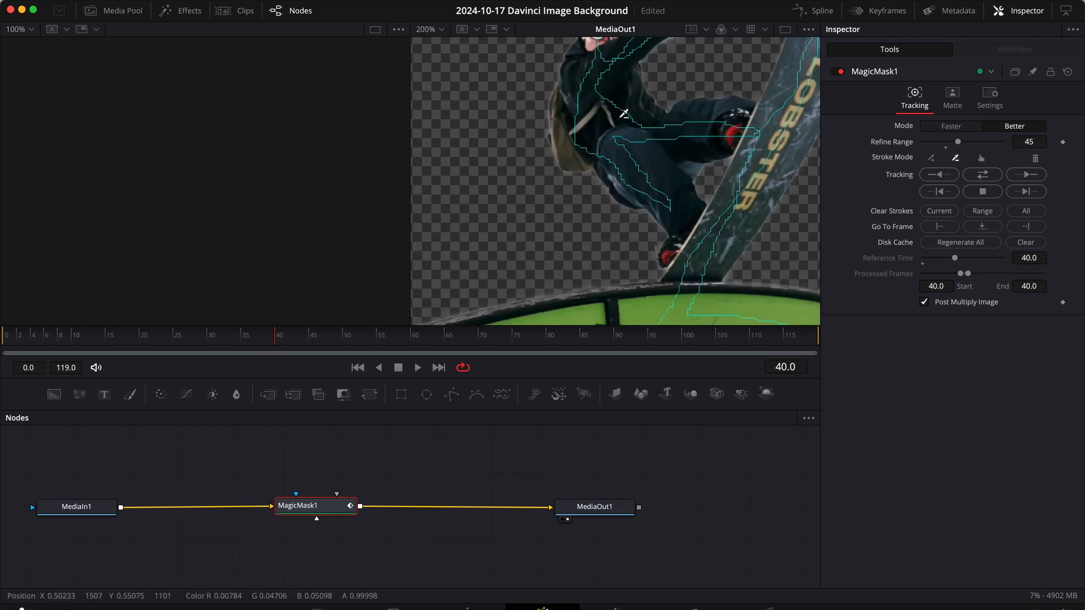
{"action": "left_click_drag", "start_coordinate": [443, 98], "coordinate": [624, 113]}
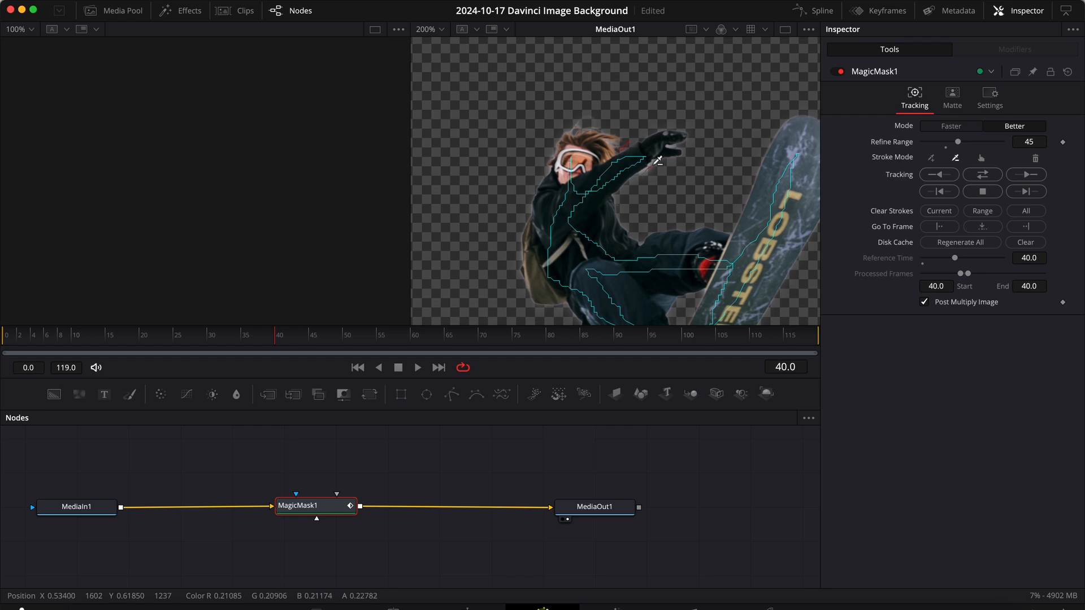
{"action": "left_click", "coordinate": [441, 31]}
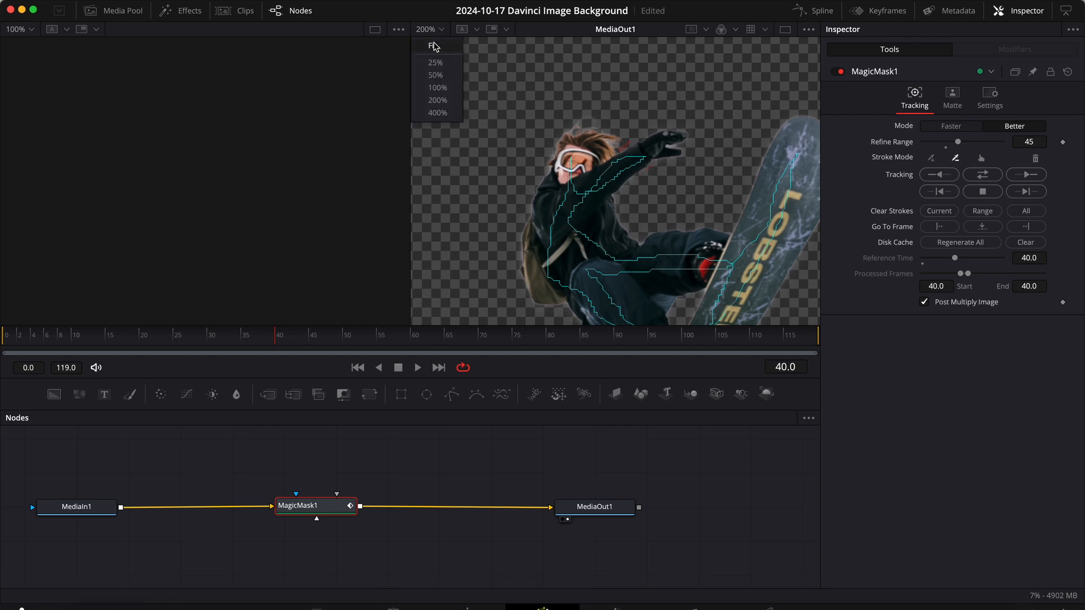
{"action": "left_click", "coordinate": [433, 46]}
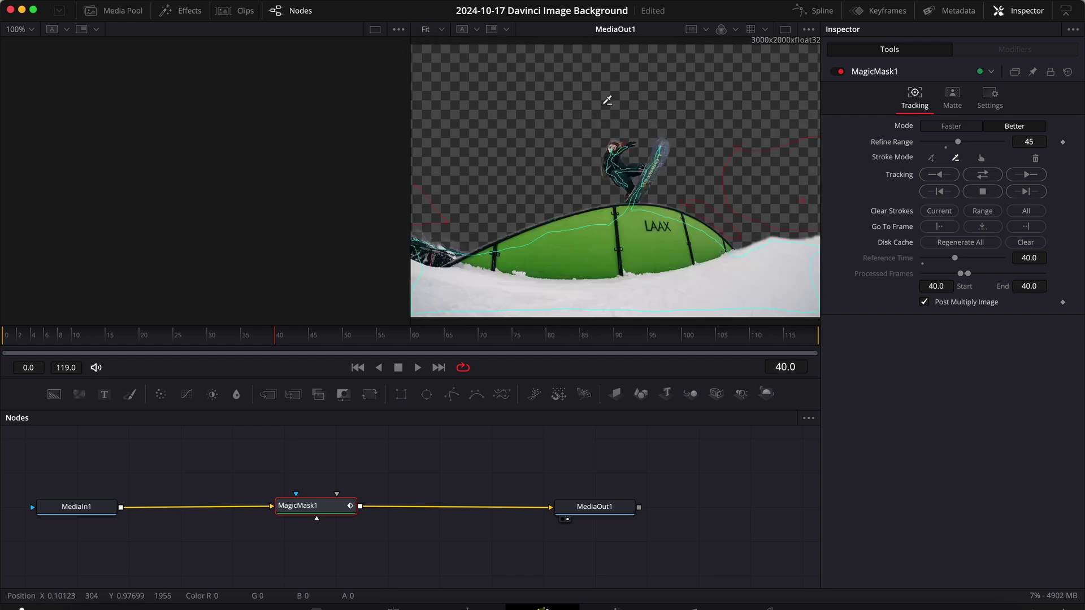
{"action": "left_click", "coordinate": [465, 607]}
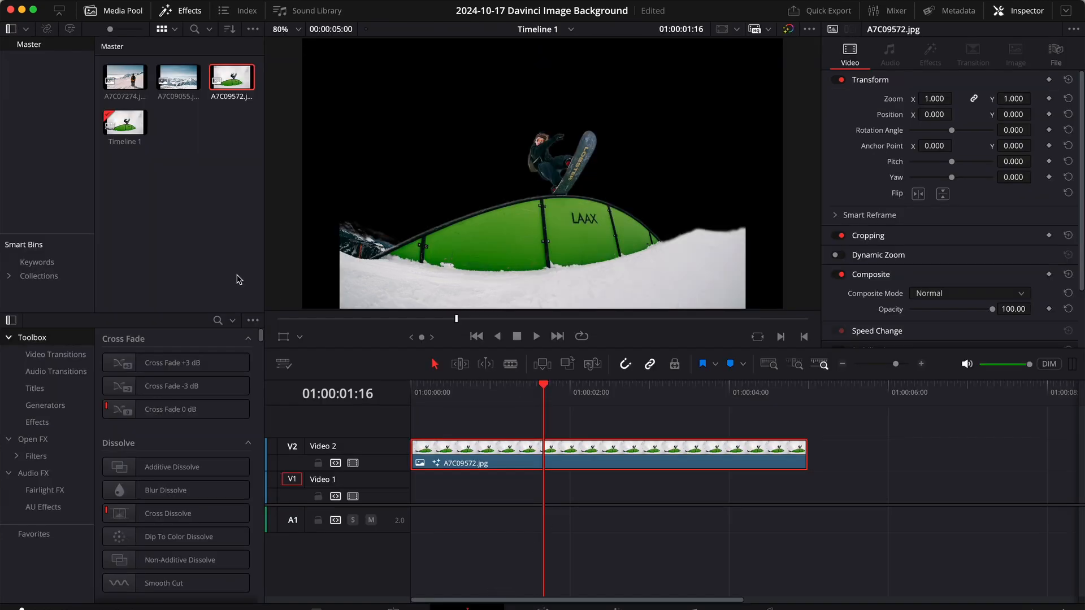
Place A7C09055.jpg on V1 beneath the masked clip to fill the cut-out sky.
{"action": "mouse_move", "coordinate": [178, 79]}
{"action": "left_mouse_down"}
{"action": "mouse_move", "coordinate": [441, 363]}
{"action": "mouse_move", "coordinate": [433, 487]}
{"action": "left_mouse_up"}
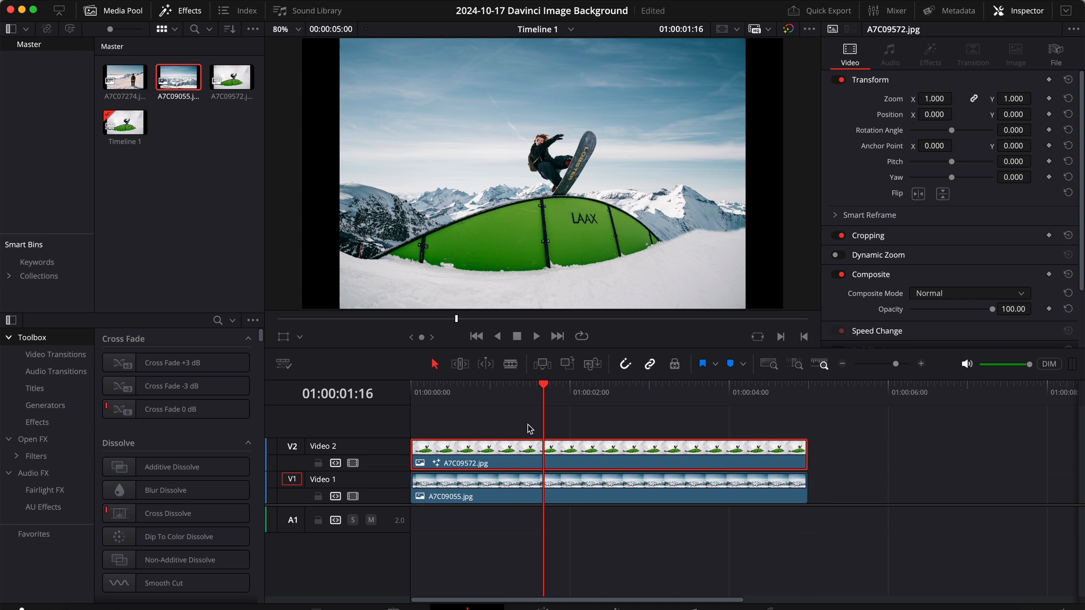